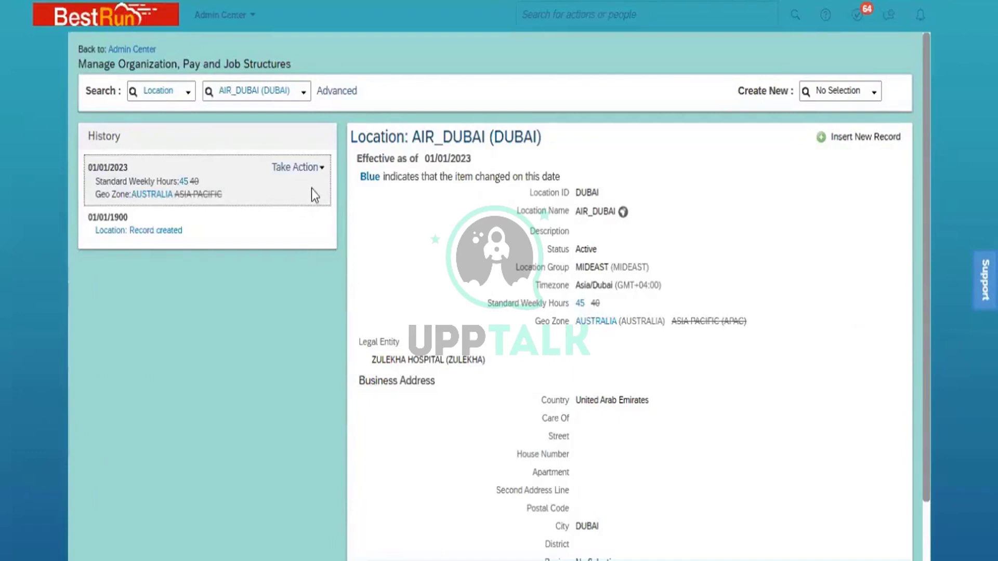
- Open the AIR_DUBAI location's 01/01/2023 record for correction, review its editable fields, and cancel the correction
click(318, 168)
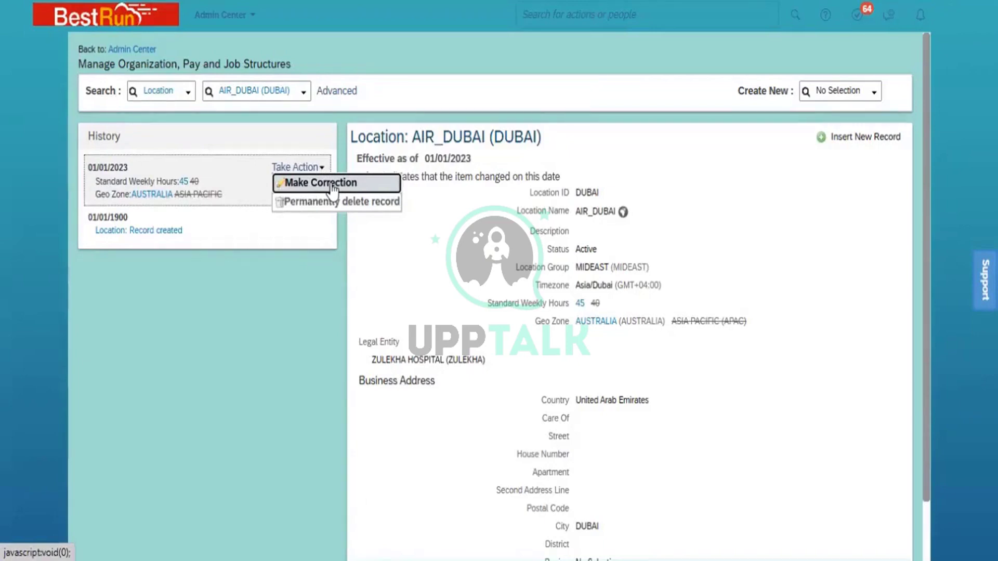
click(312, 185)
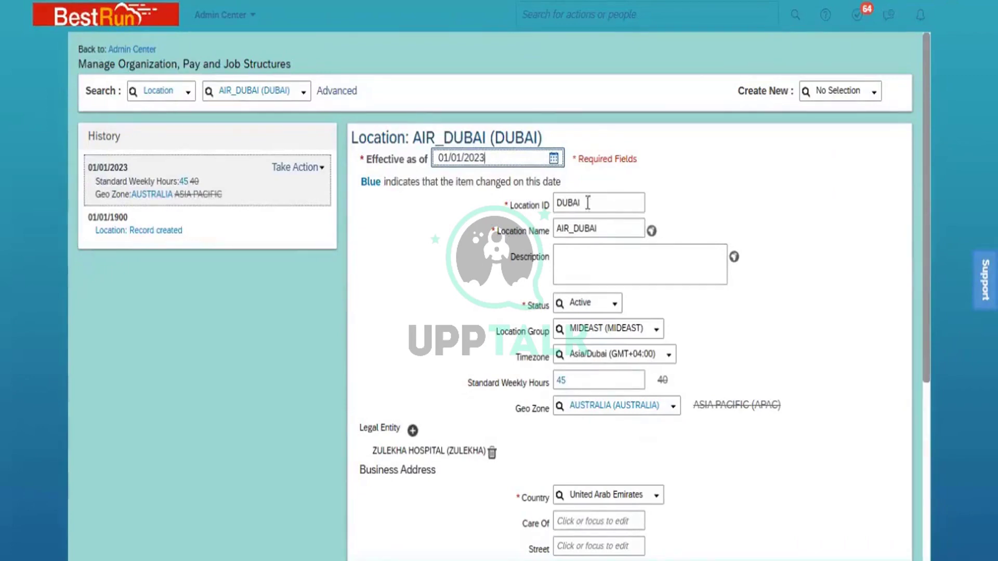
scroll(926, 469, down, 5)
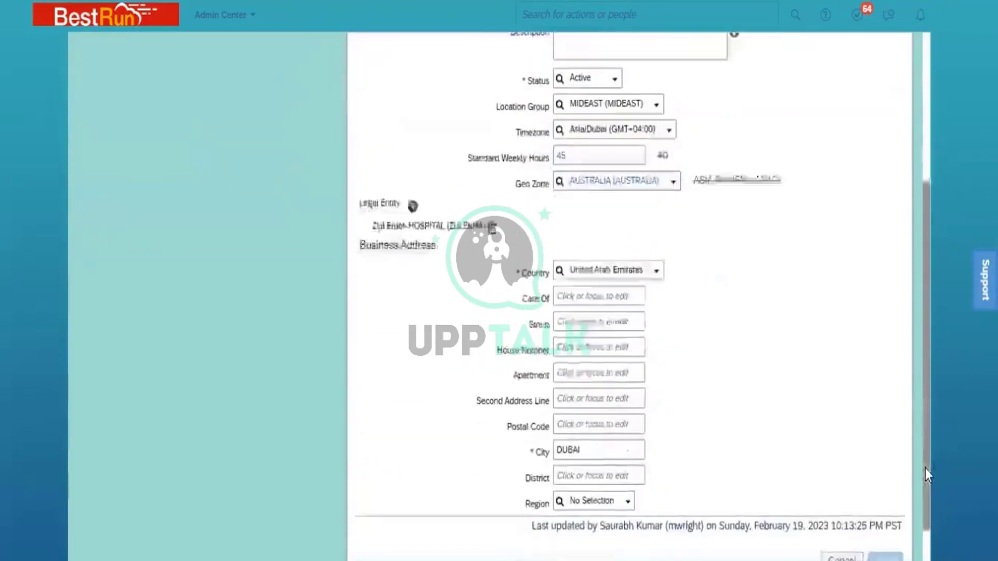
click(843, 519)
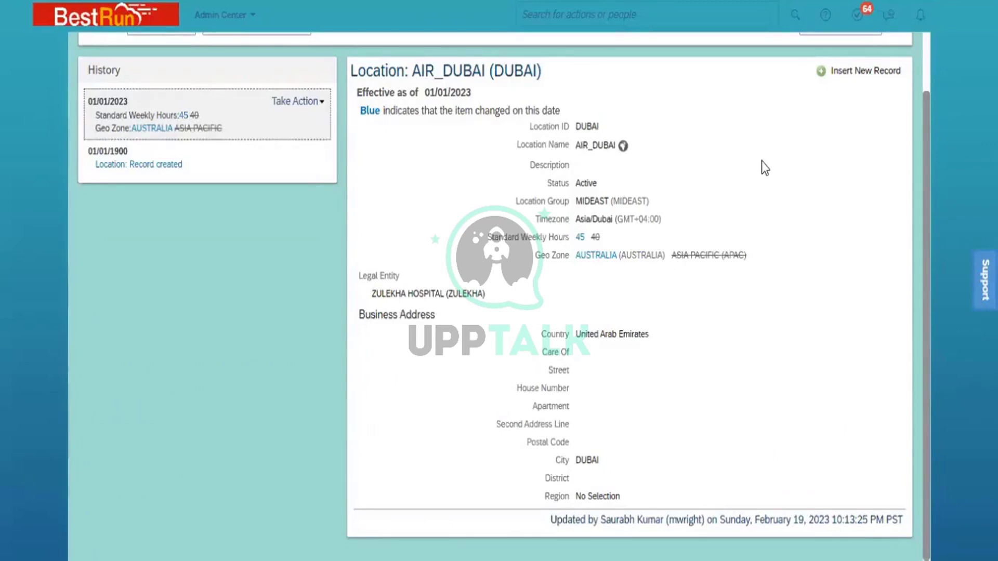
- Check the effective-date prompt for inserting a new AIR_DUBAI record, cancel it, and view the 01/01/1900 history record
click(863, 73)
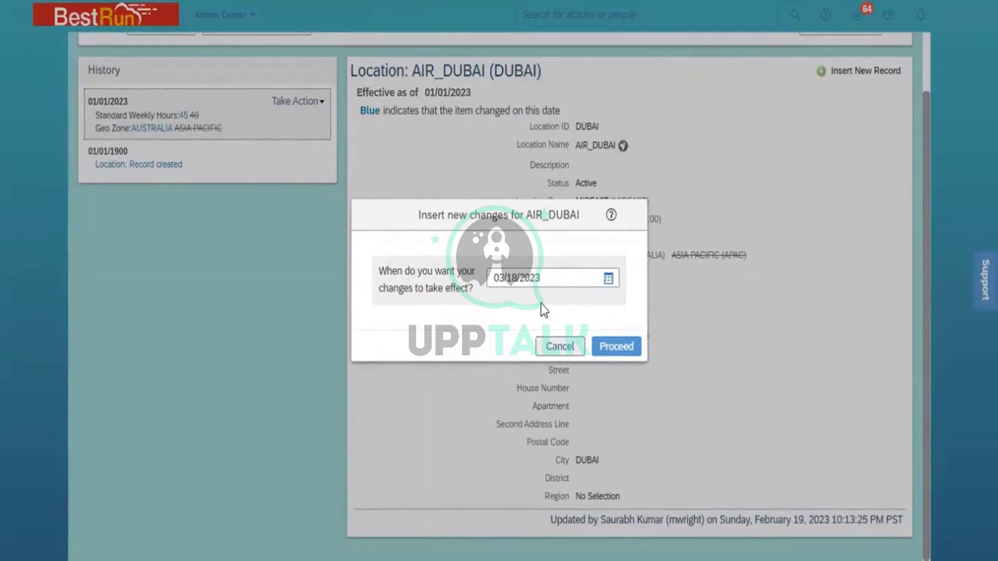
click(569, 346)
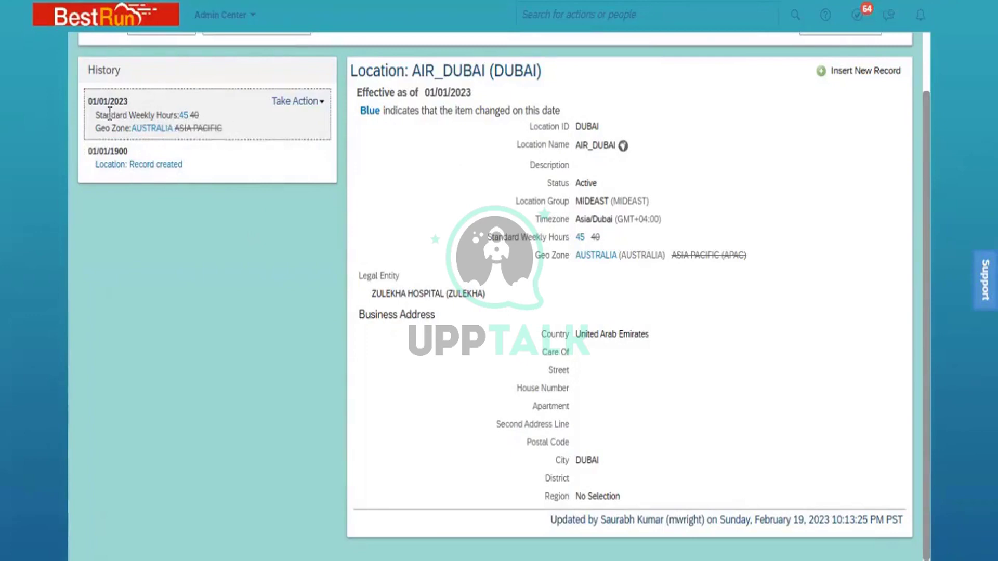
click(194, 164)
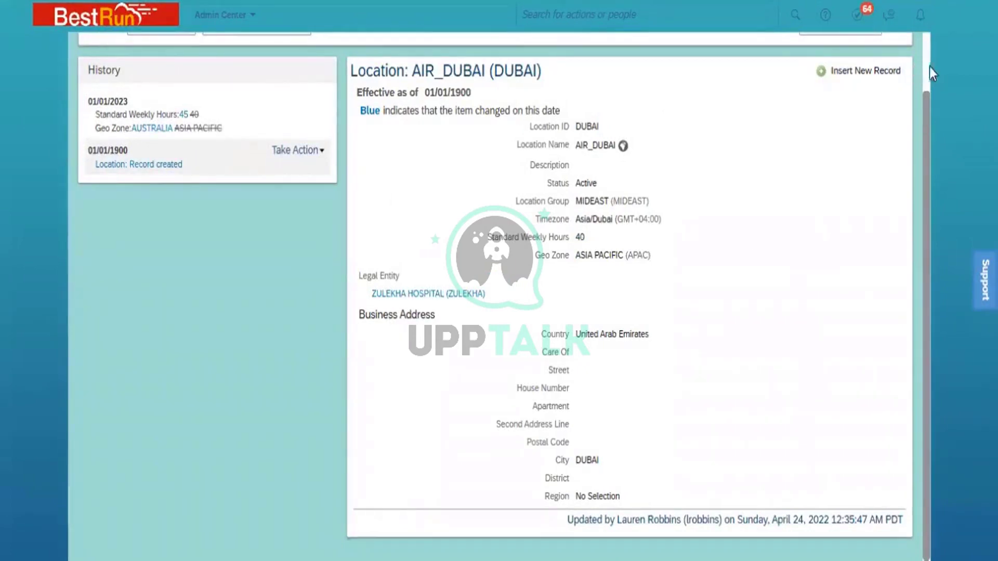
- Look up the Africa location group and view its details and available record actions
scroll(928, 61, up, 2)
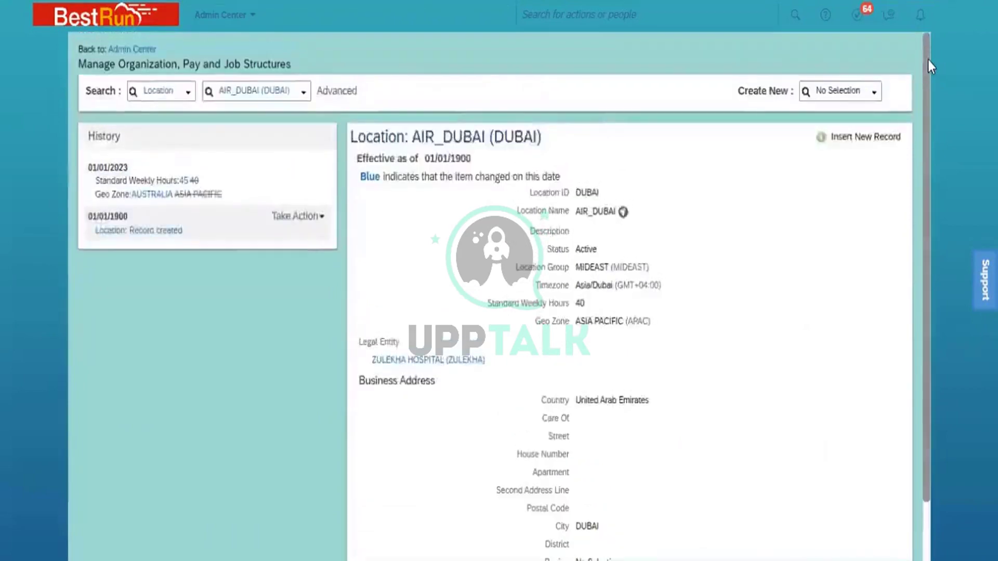
click(189, 93)
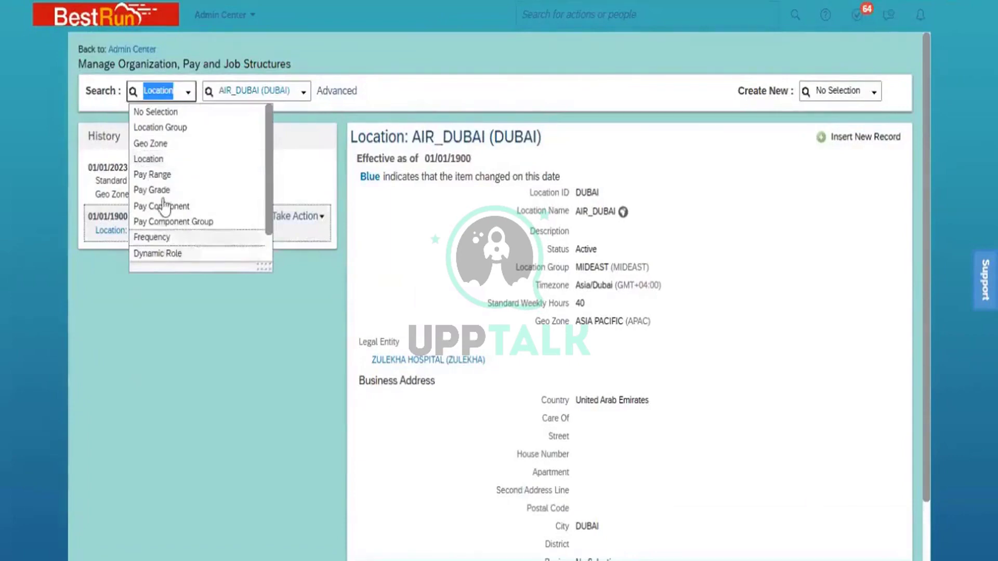
click(181, 129)
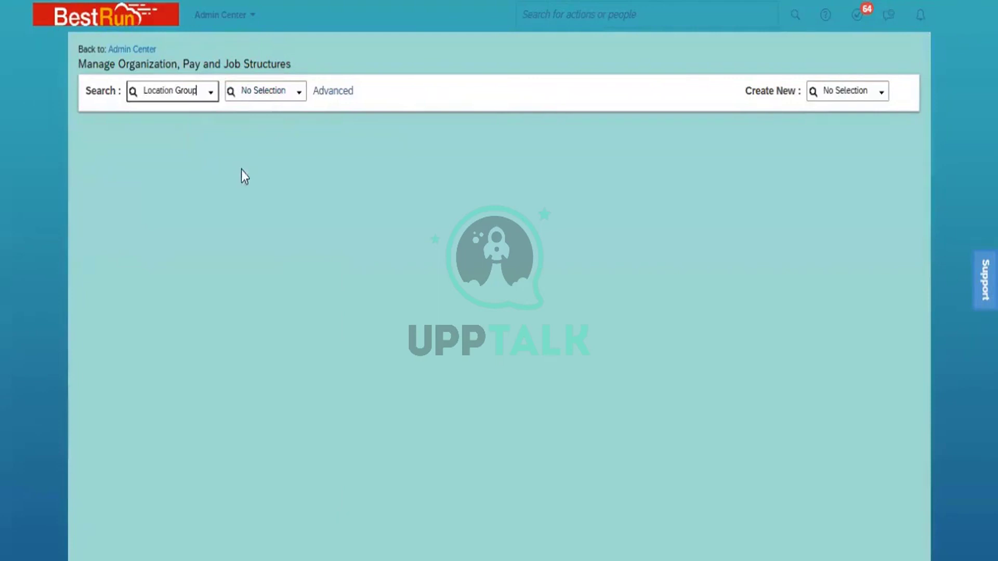
click(301, 93)
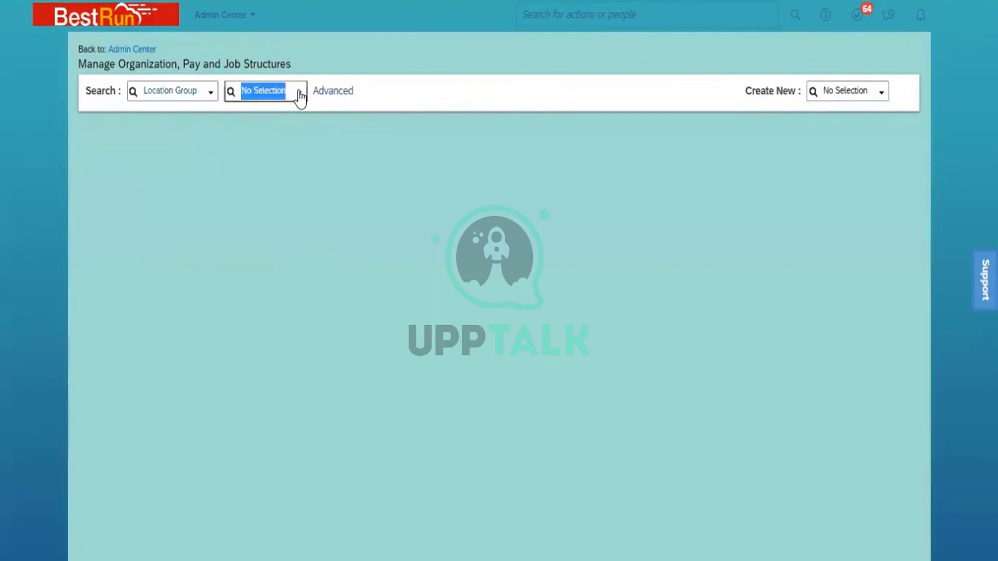
click(284, 109)
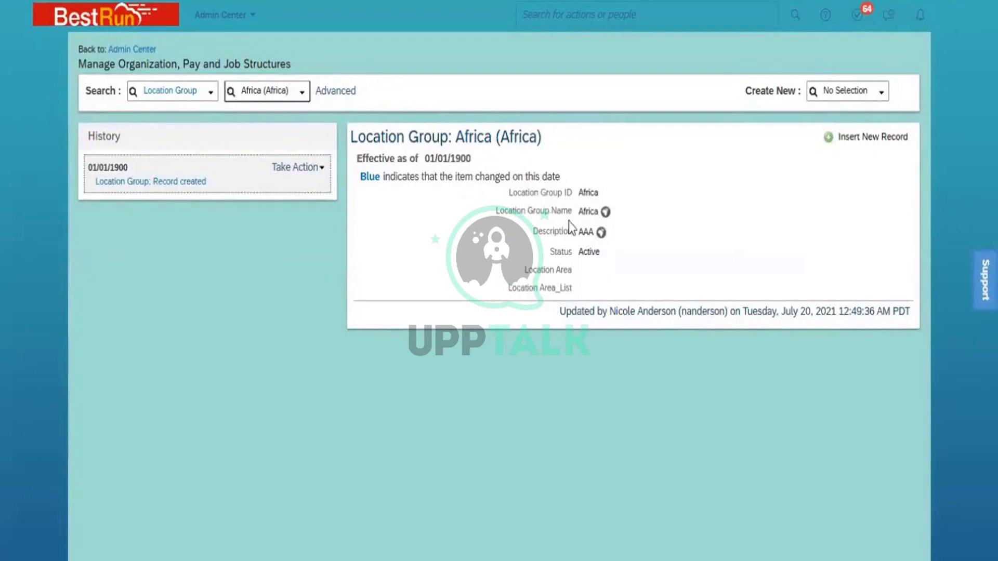
click(305, 168)
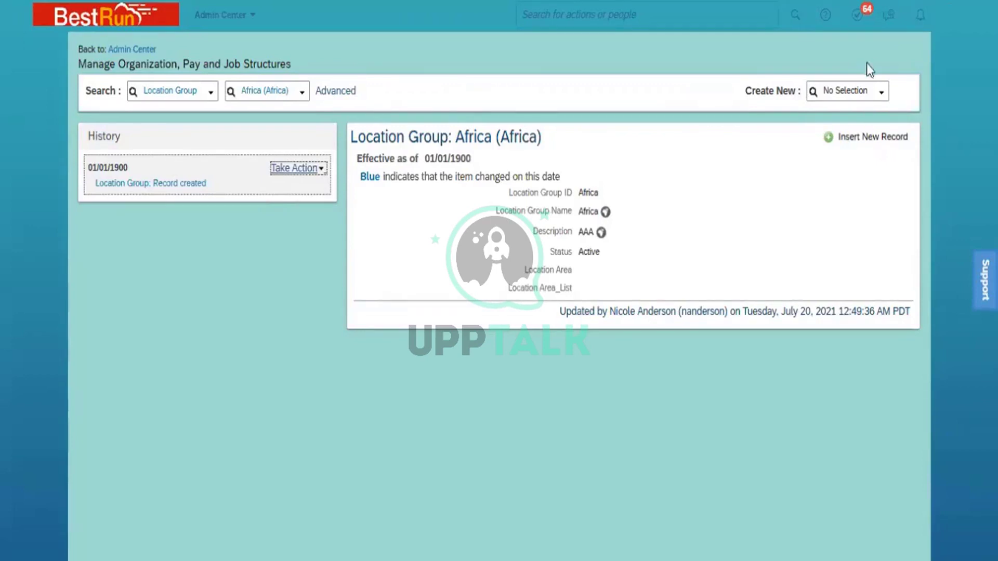
- Start creating a new Location record and set its effective date to 01/01/1900
click(883, 94)
click(845, 162)
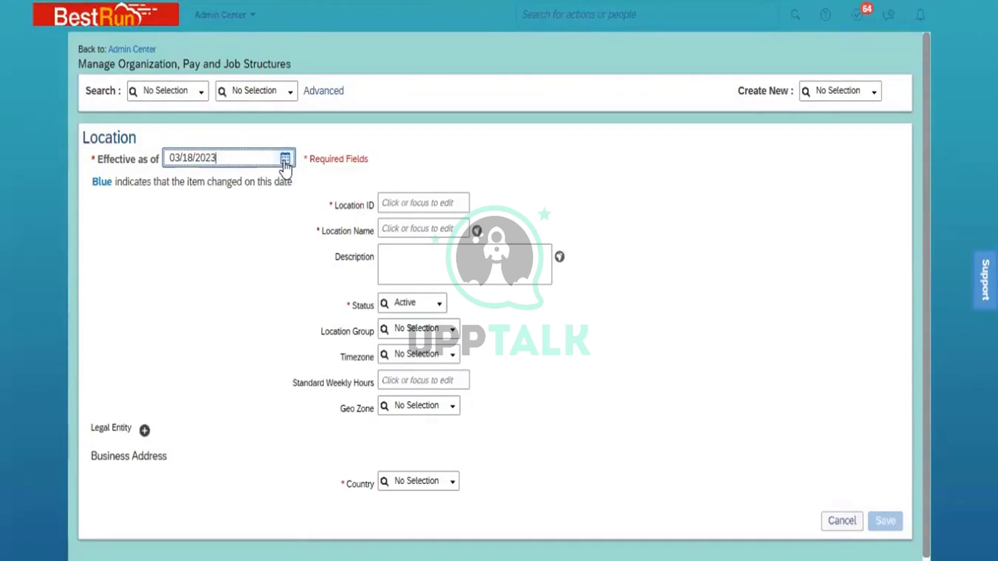
click(286, 158)
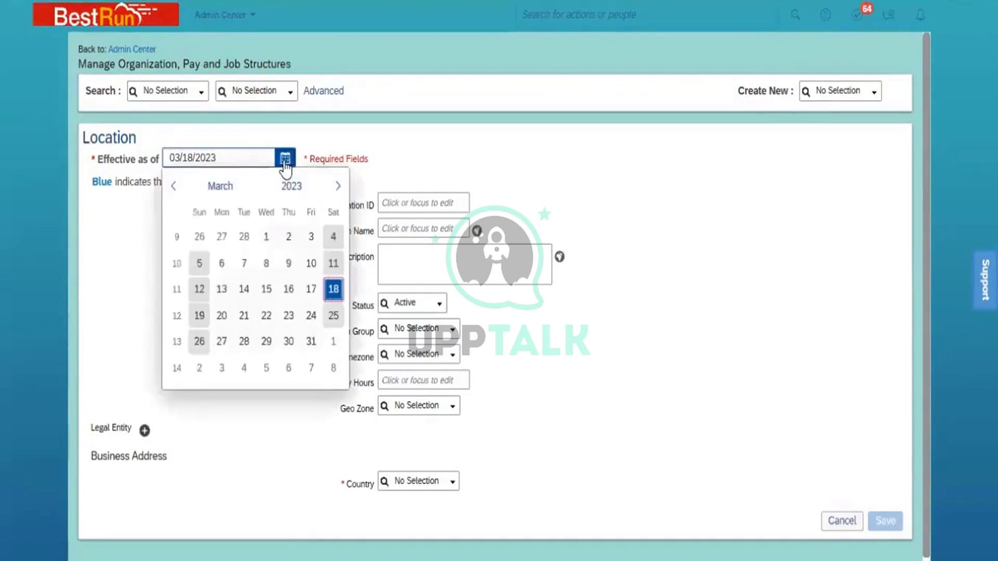
click(291, 187)
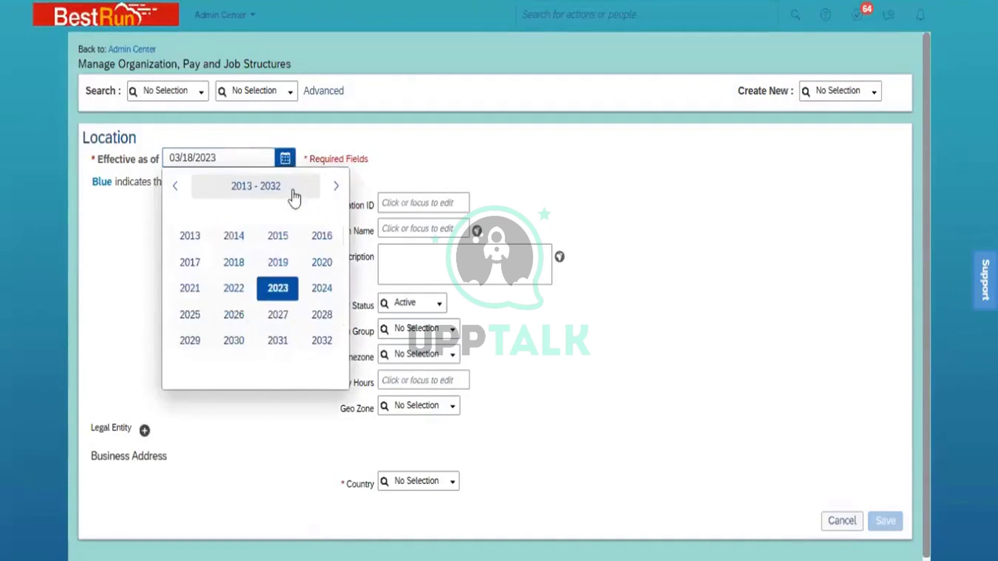
click(176, 188)
click(176, 188)
click(176, 188)
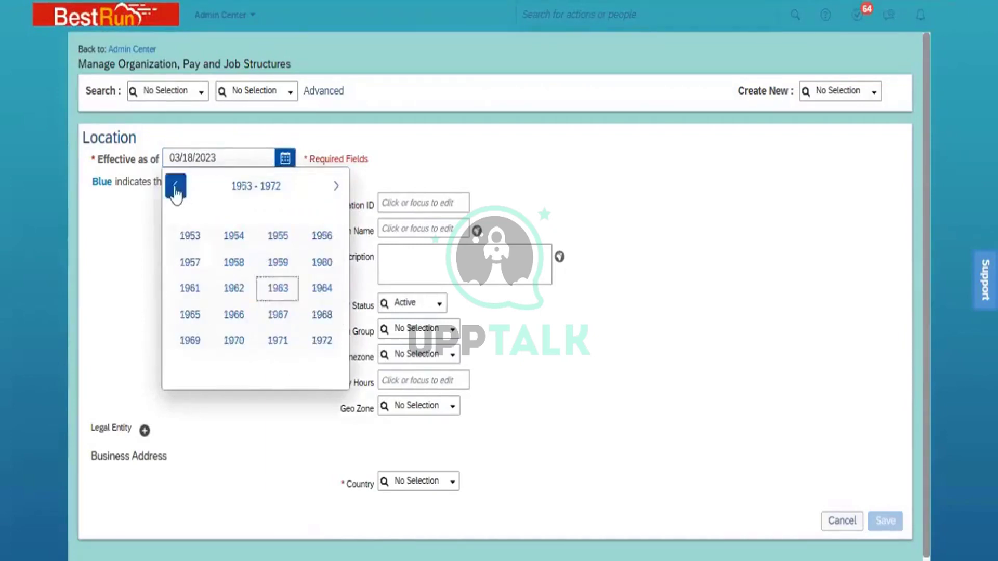
click(176, 189)
click(175, 187)
click(176, 187)
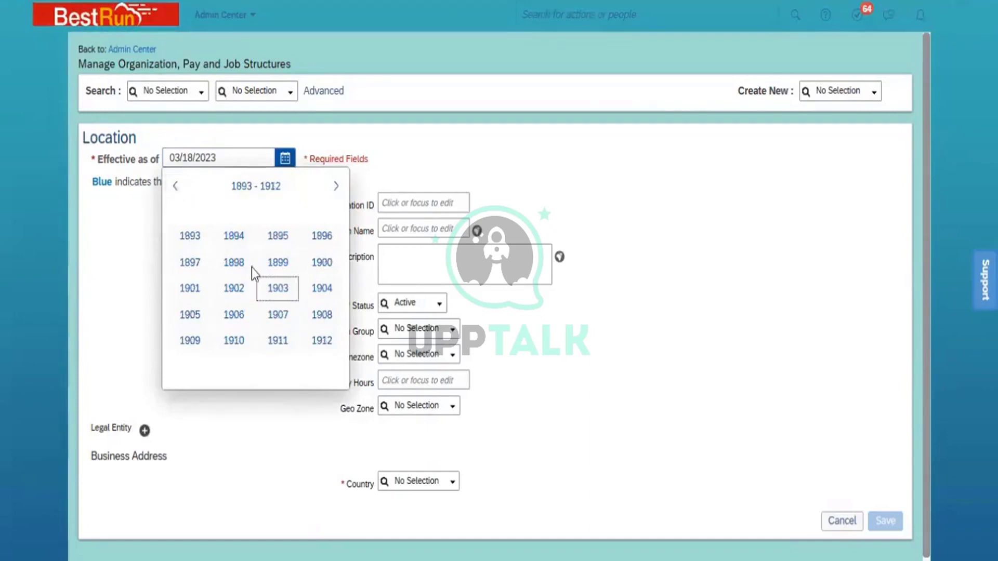
click(325, 265)
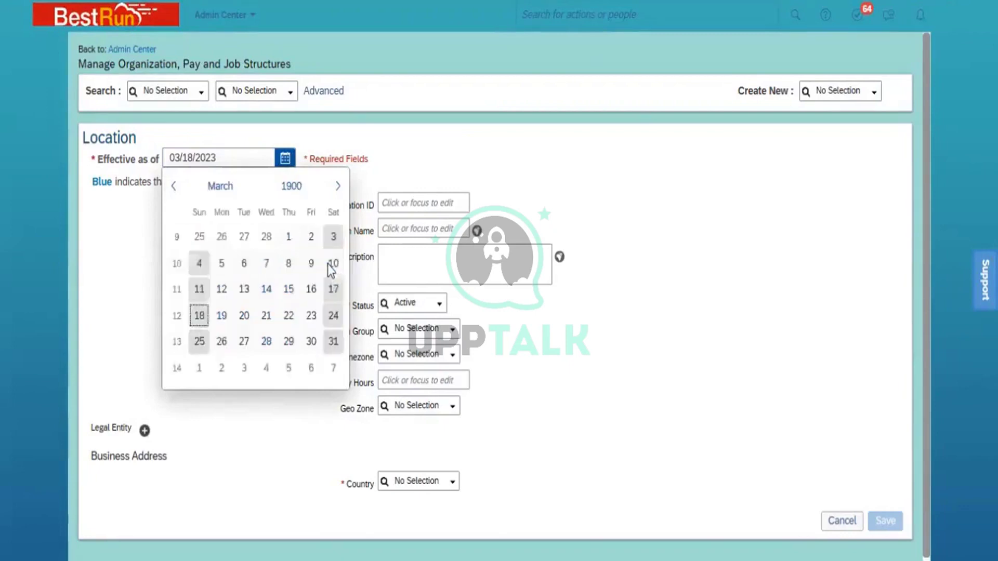
click(230, 187)
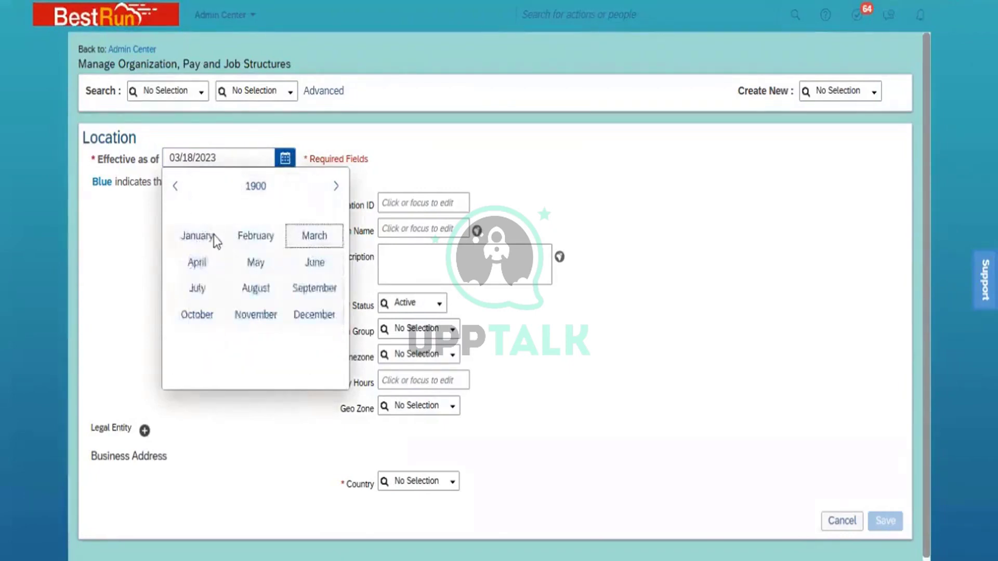
click(215, 238)
click(226, 242)
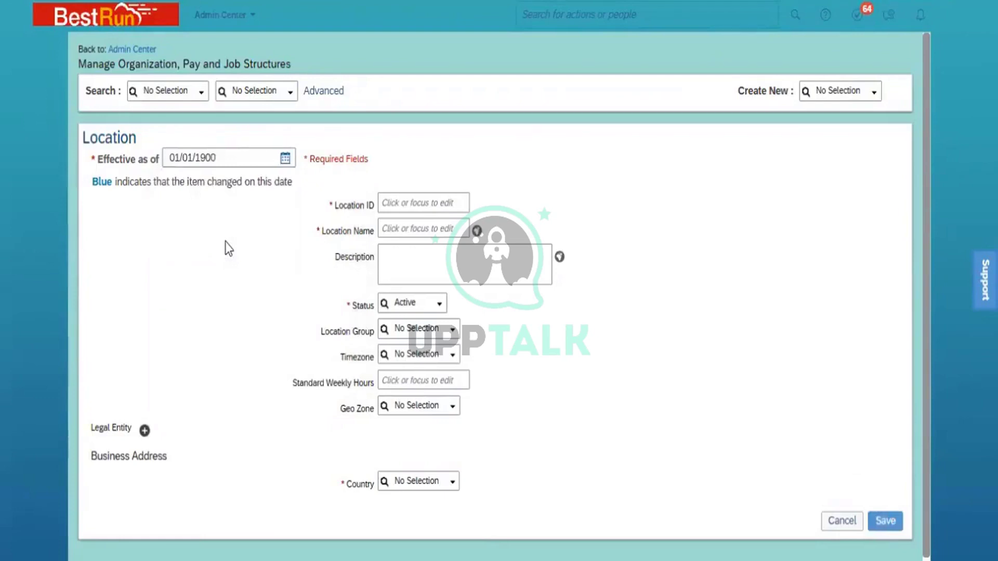
- Enter Loc_Jaipur_Raj_PMI as both the location ID and the location name
click(422, 208)
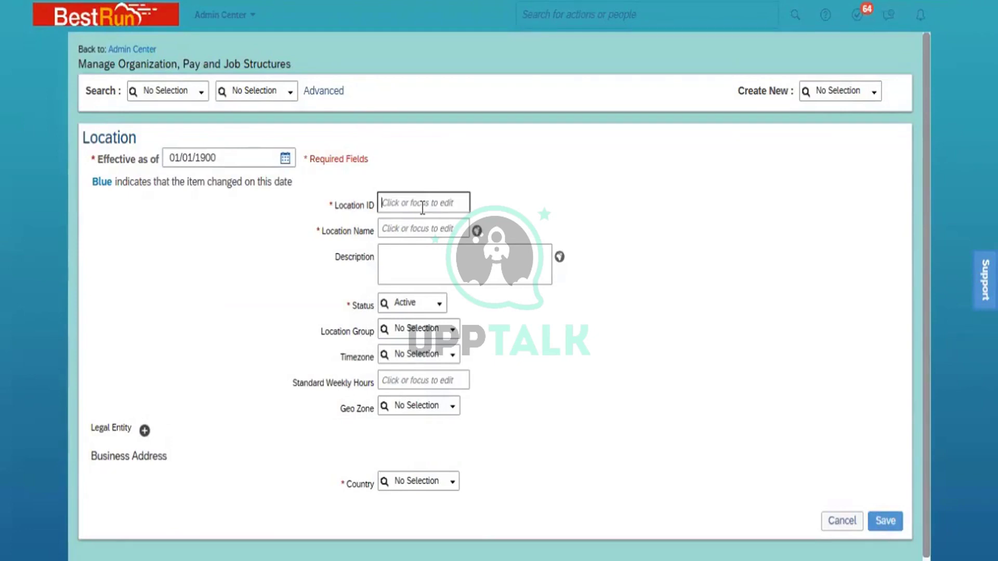
text(Loc)
text(_)
text(1)
text(aipur_)
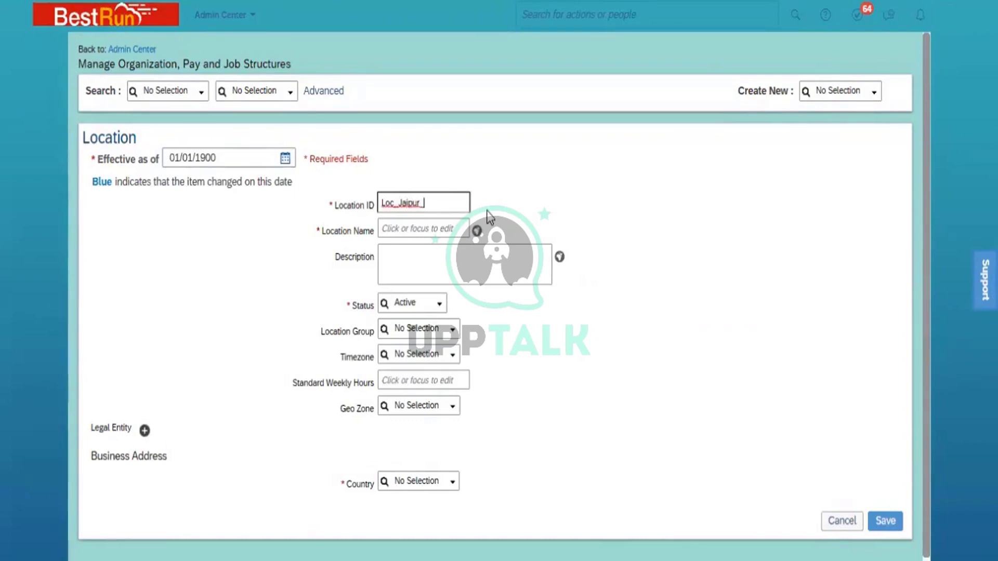
text(T)
key(BackSpace)
text(Raj_PMI)
key(ctrl+a)
key(ctrl+c)
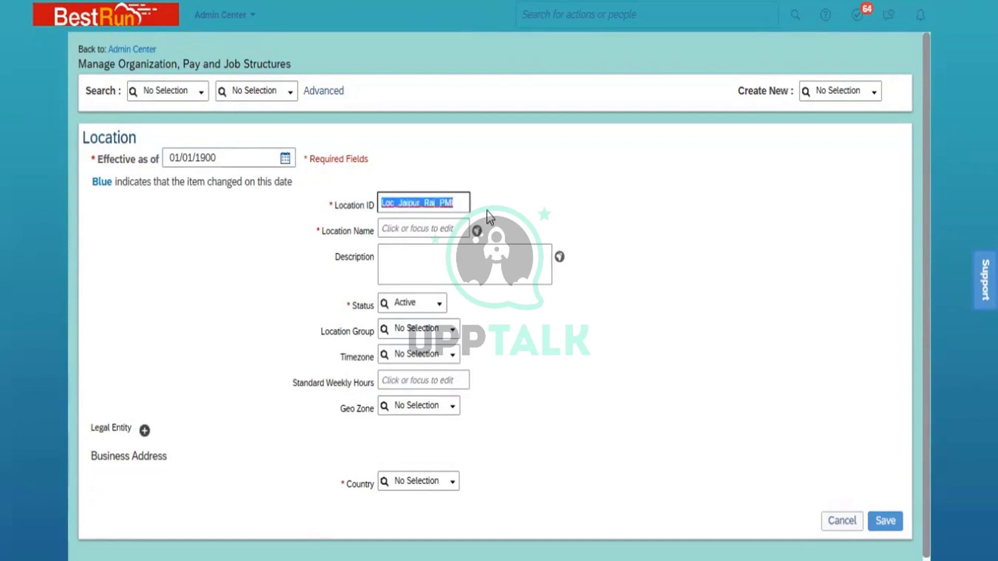
click(416, 234)
key(ctrl+v)
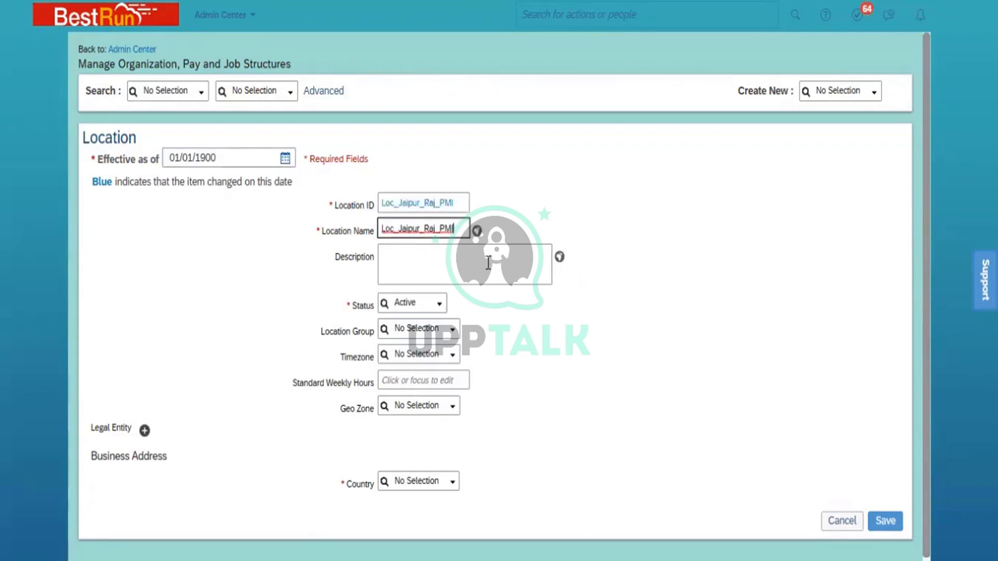
- Review the translation fields for the location name, and set the description to Loc_Jaipur_Raj_PMI
click(476, 231)
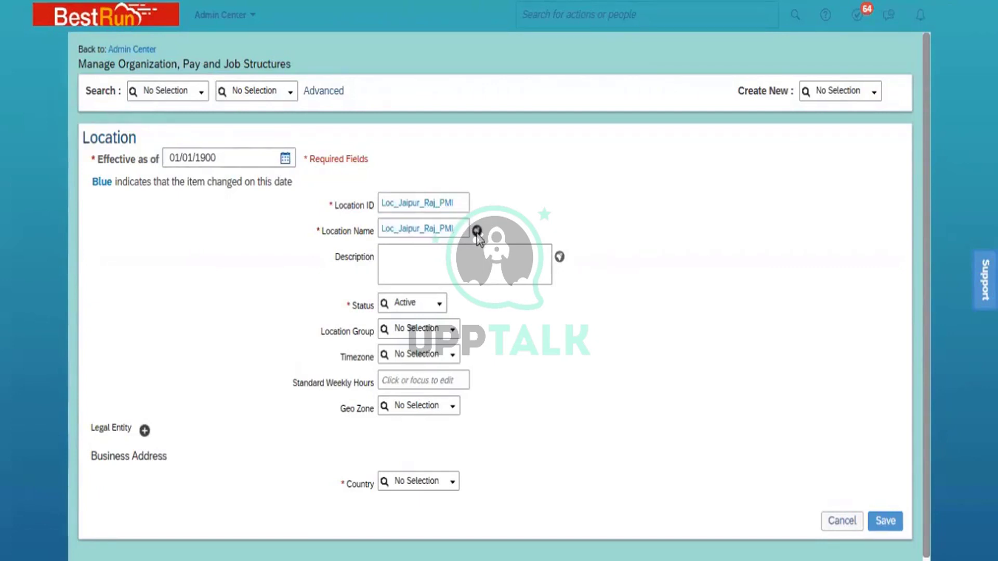
click(478, 231)
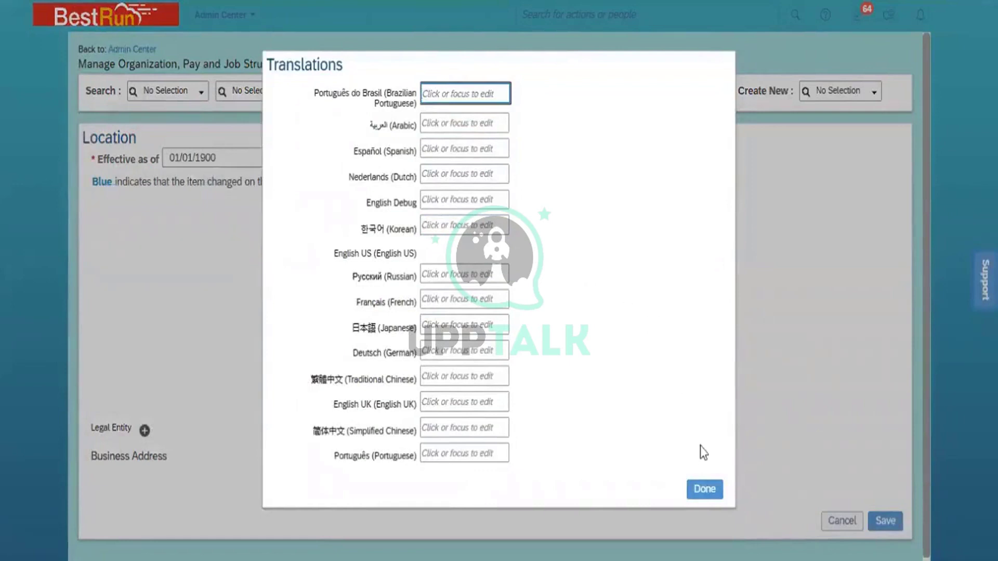
click(710, 489)
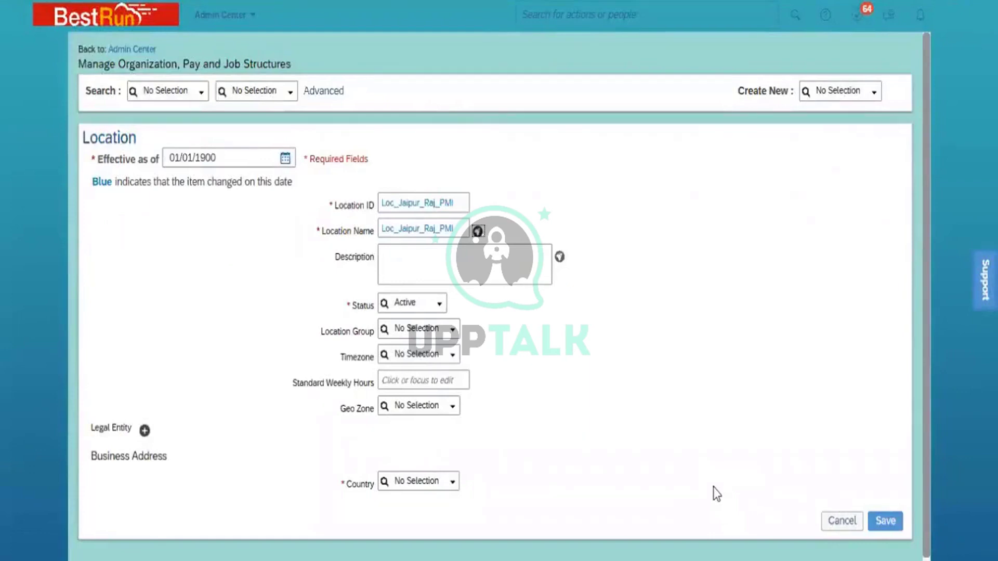
click(406, 259)
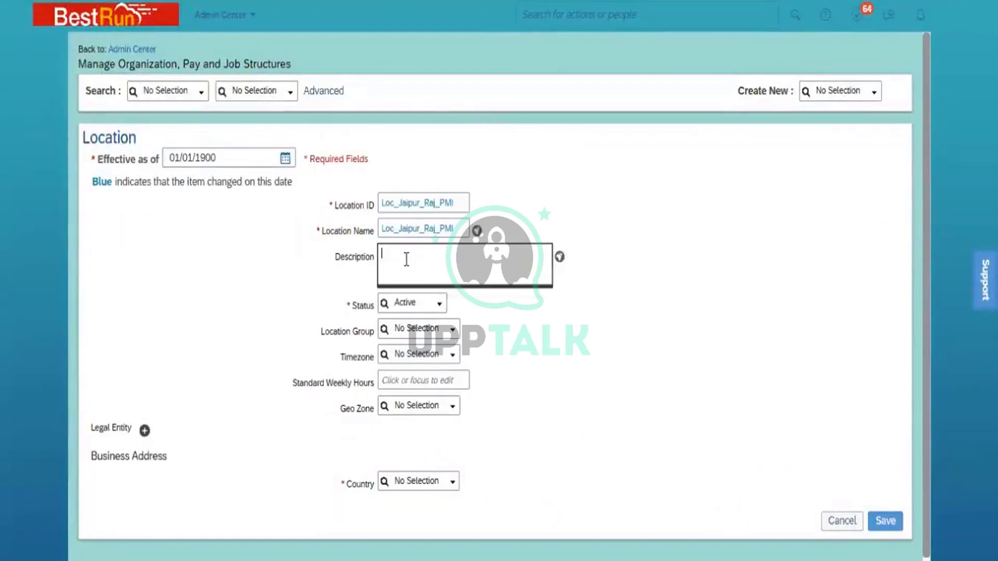
key(ctrl+v)
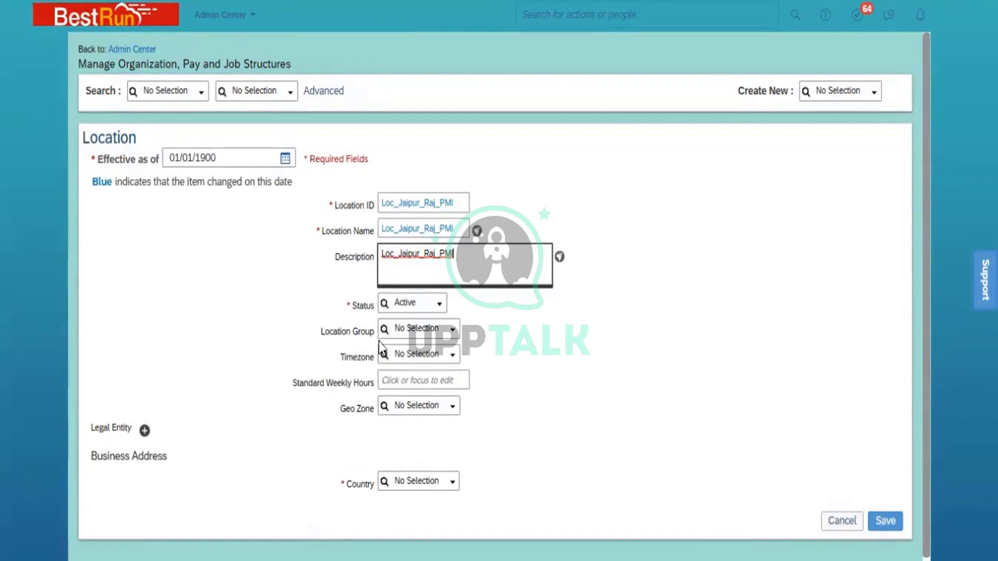
- Set the location's timezone to Asia/Dili (GMT+09:00) and its standard weekly hours to 40
click(419, 333)
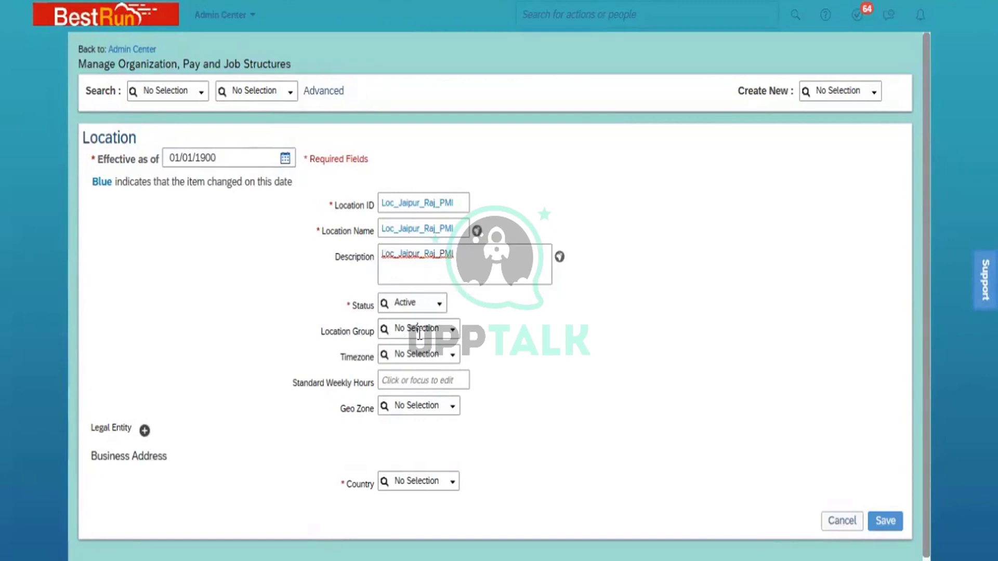
click(421, 354)
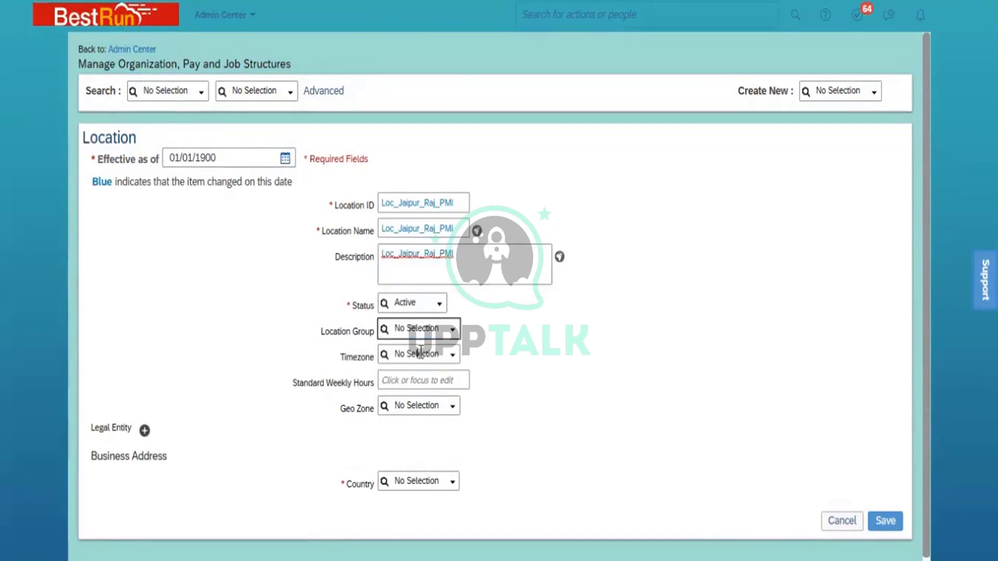
text(dili)
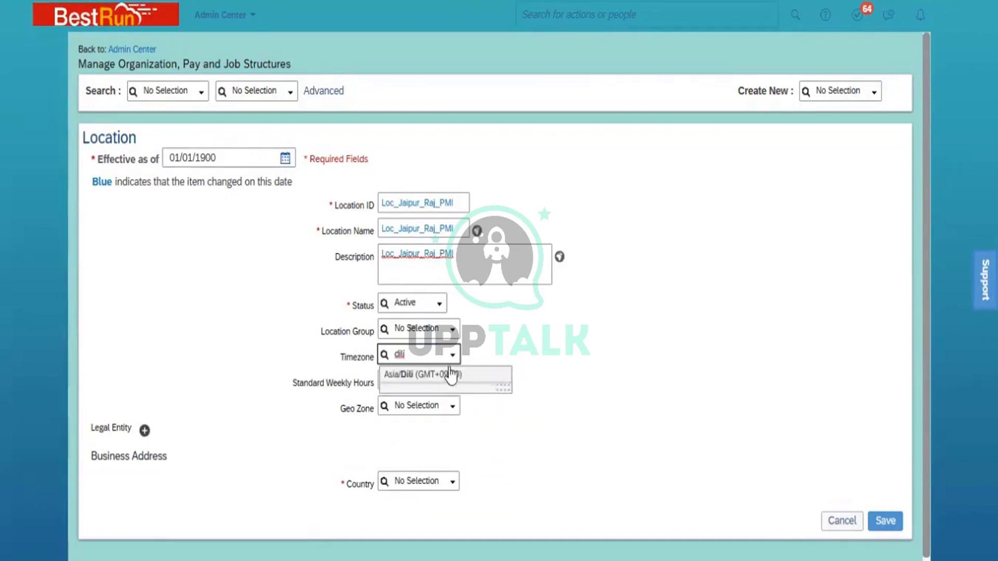
click(451, 375)
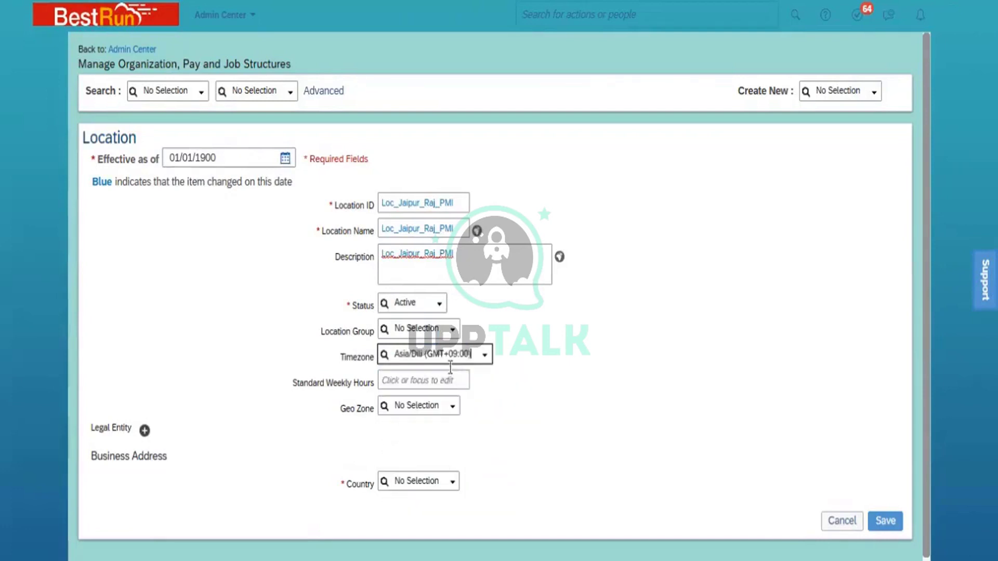
click(419, 380)
text(40)
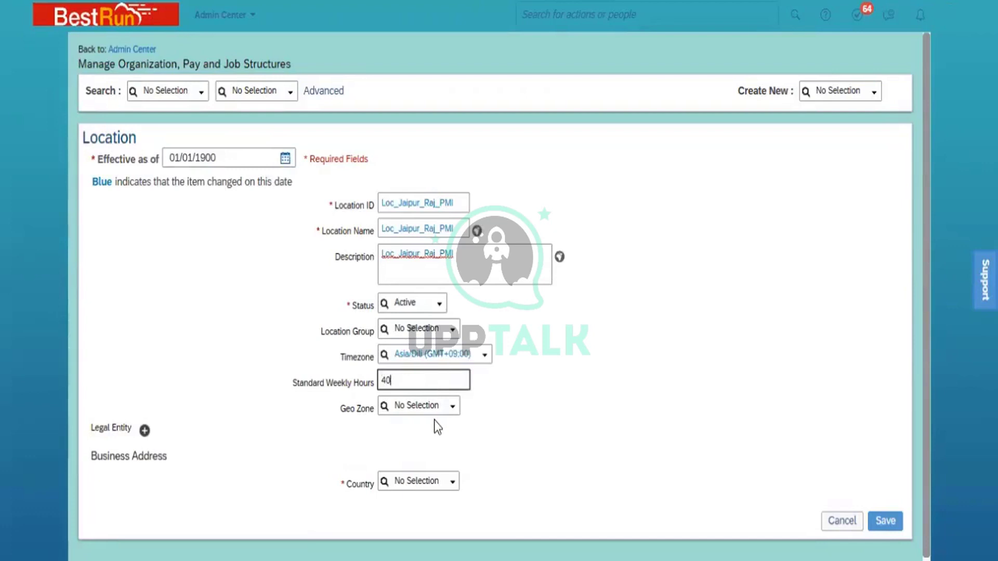
- Add Power Mech Infra Pvt Ltd (PowerMech_Infra01) as the location's legal entity
click(144, 430)
click(194, 449)
text(power)
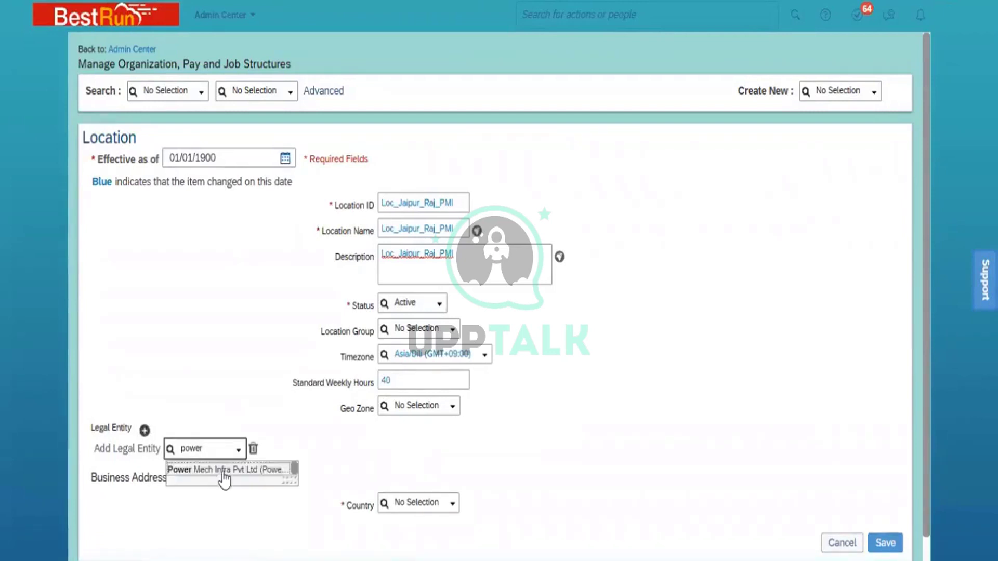
key(Return)
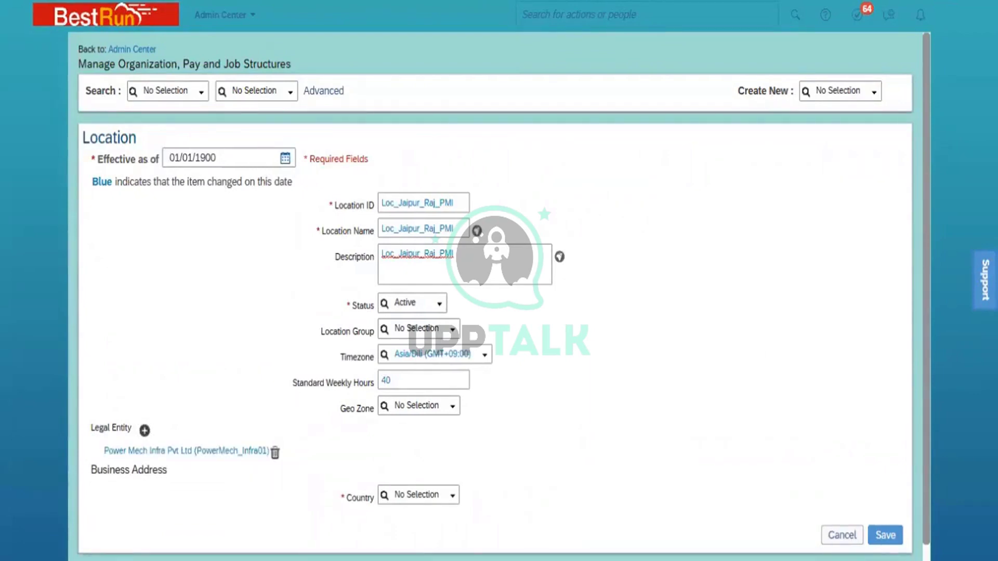
- Set the business address country to India and save the new location record
scroll(499, 293, down, 1)
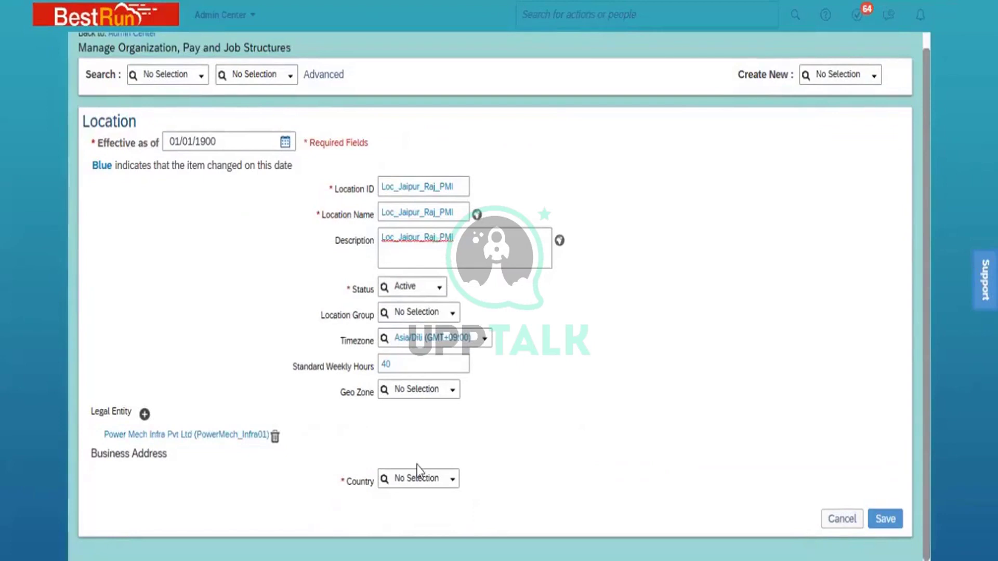
click(410, 478)
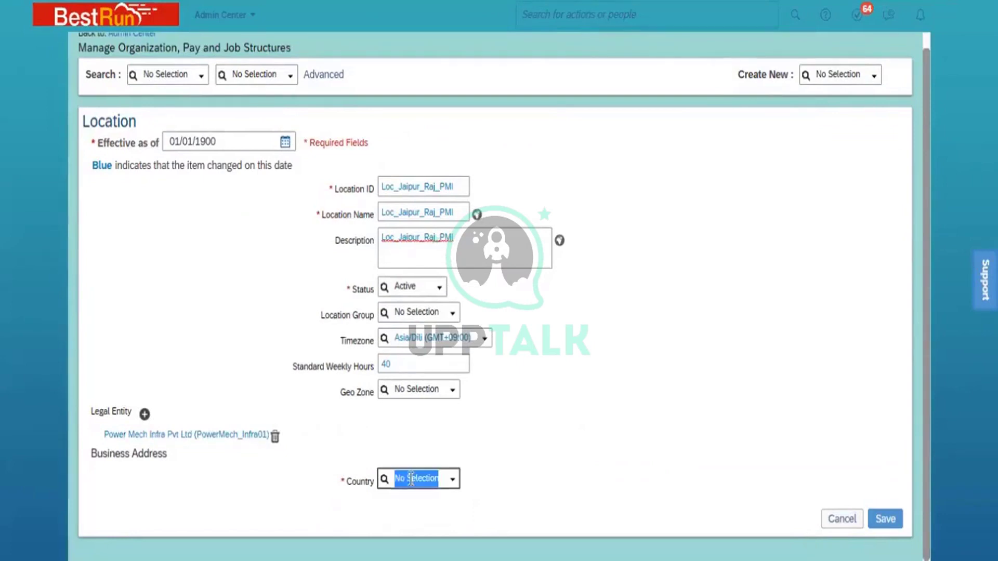
text(India)
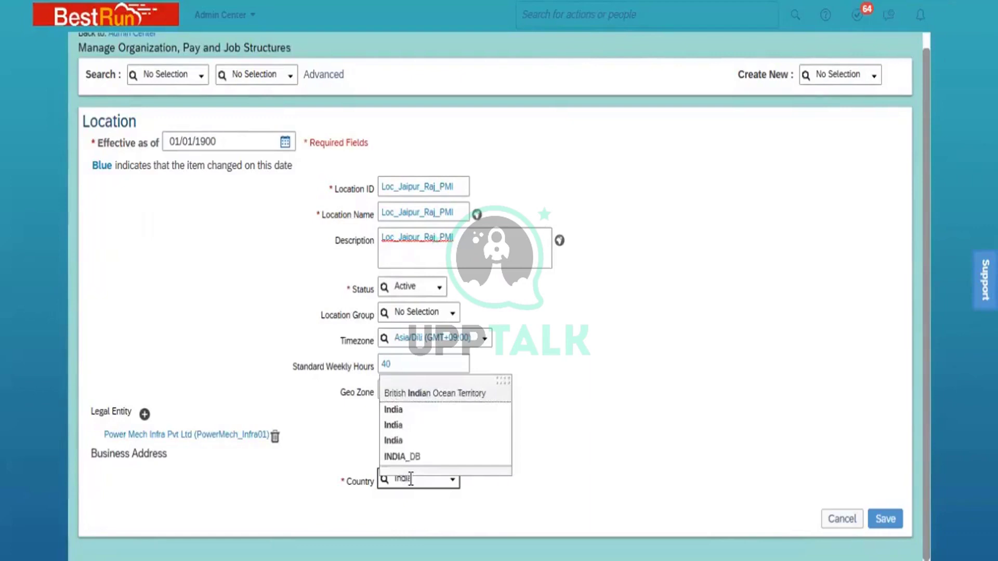
click(406, 410)
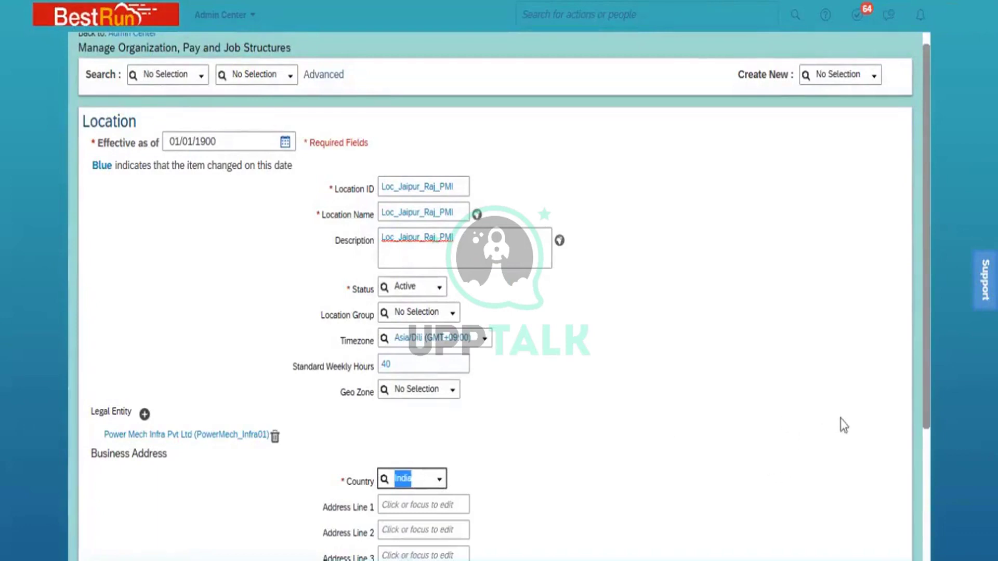
drag(926, 358, 962, 525)
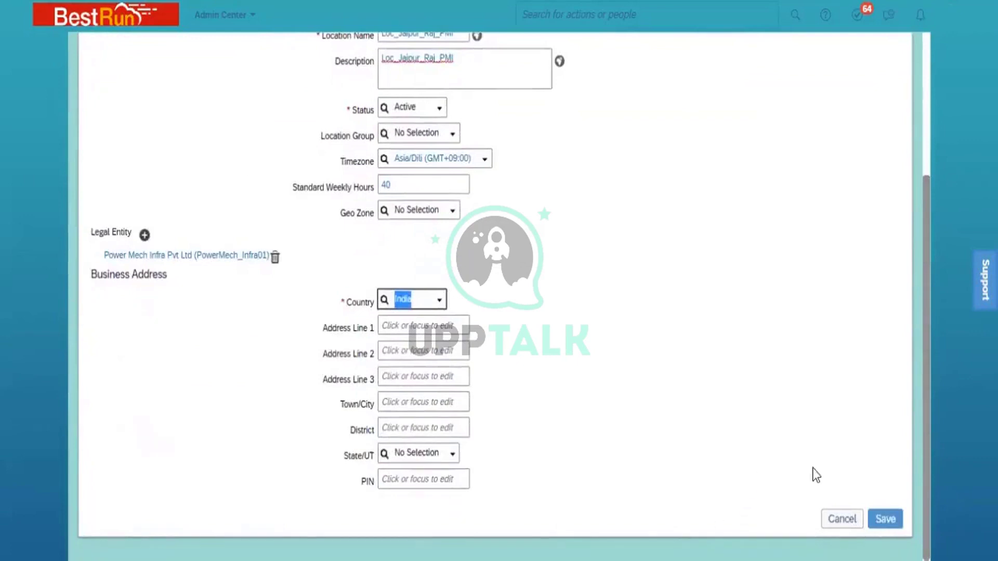
click(896, 512)
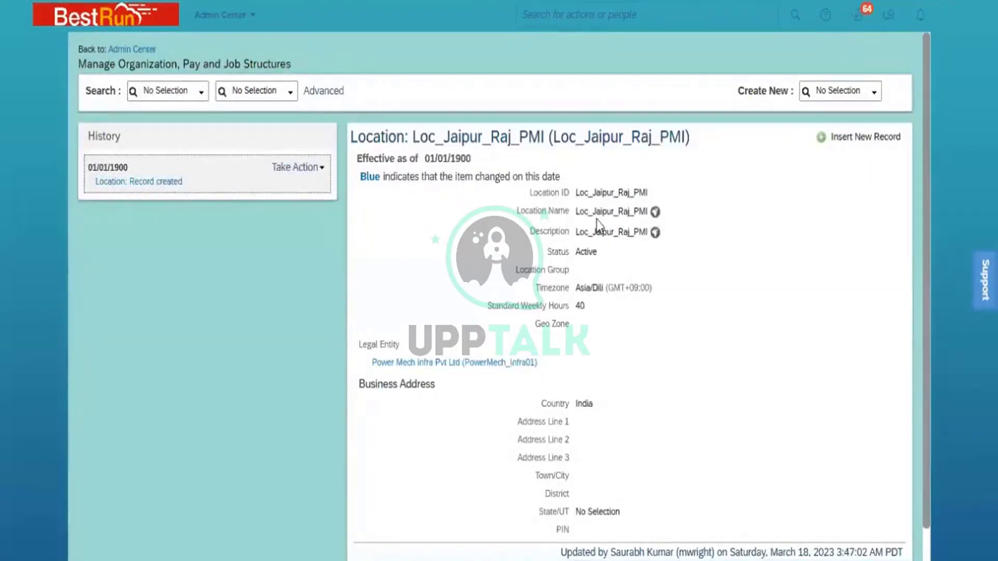
- Search the Location records for Loc_Jaipur, then open Loc_Jaipur_Raj_PMI and review its saved details
click(201, 96)
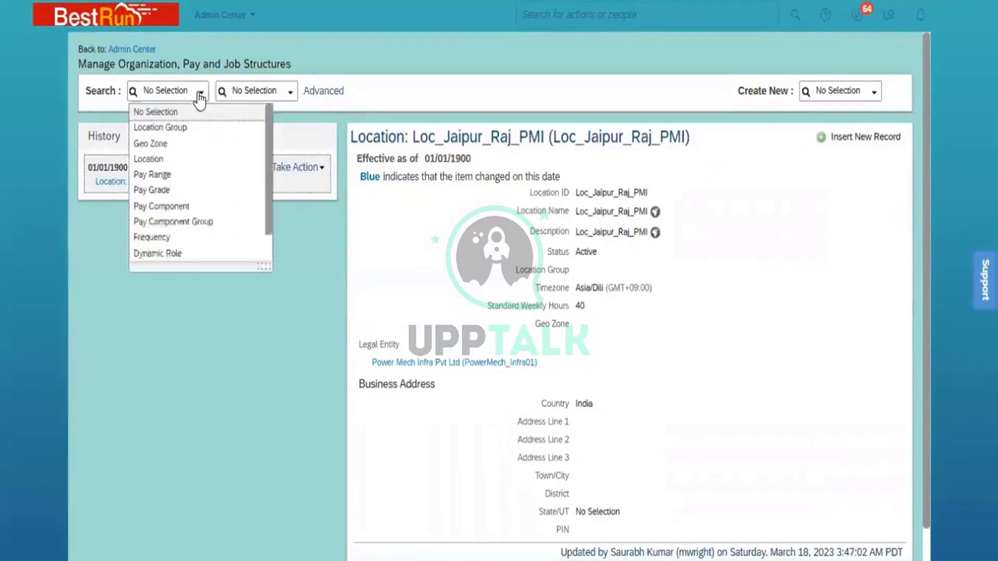
click(176, 158)
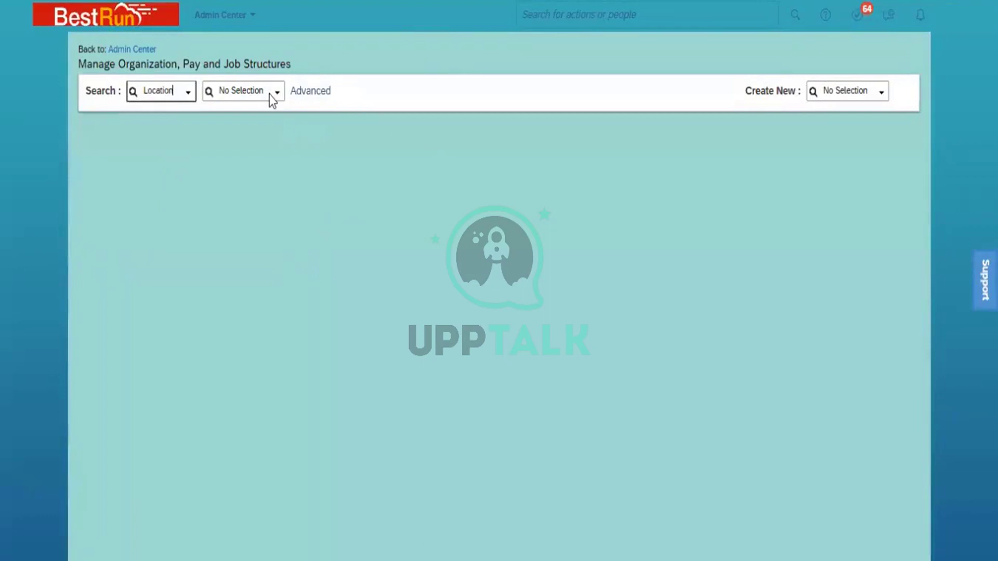
click(228, 90)
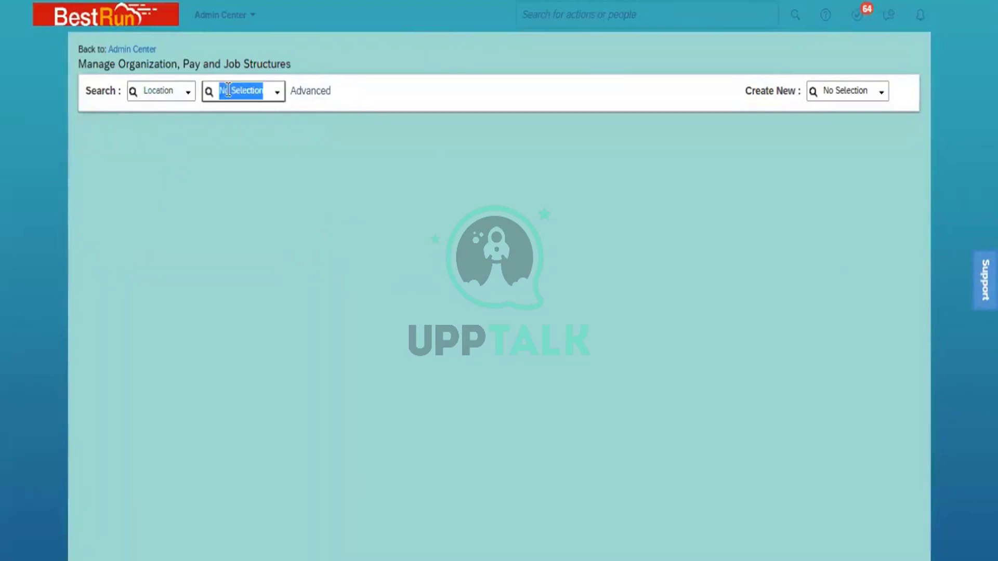
text(Loc_Jaipur)
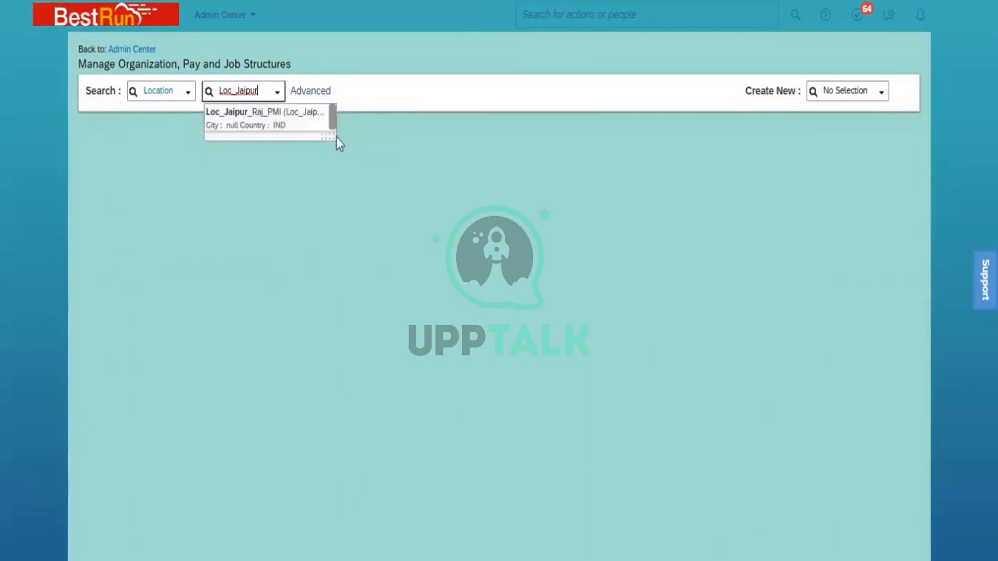
drag(335, 137, 456, 149)
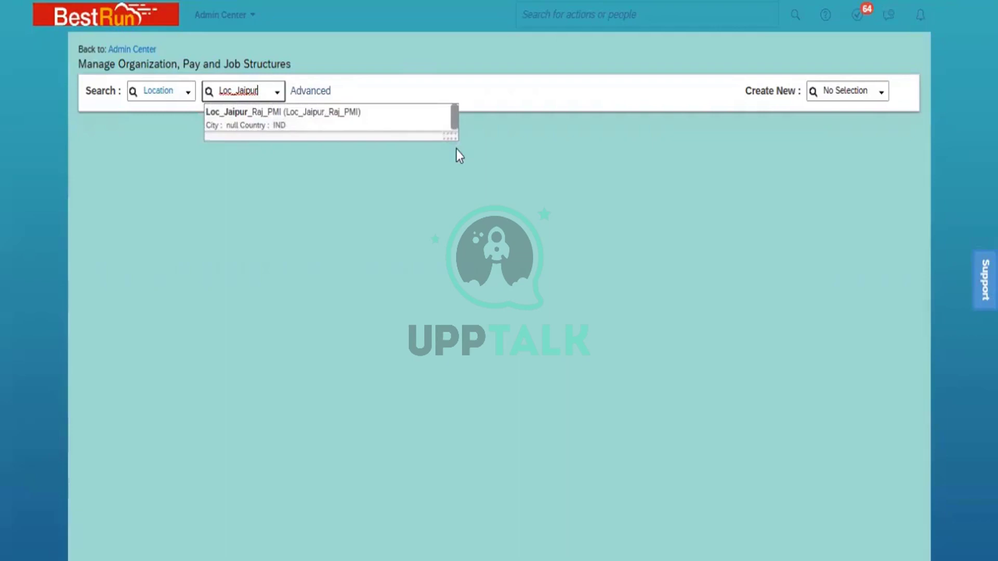
click(311, 112)
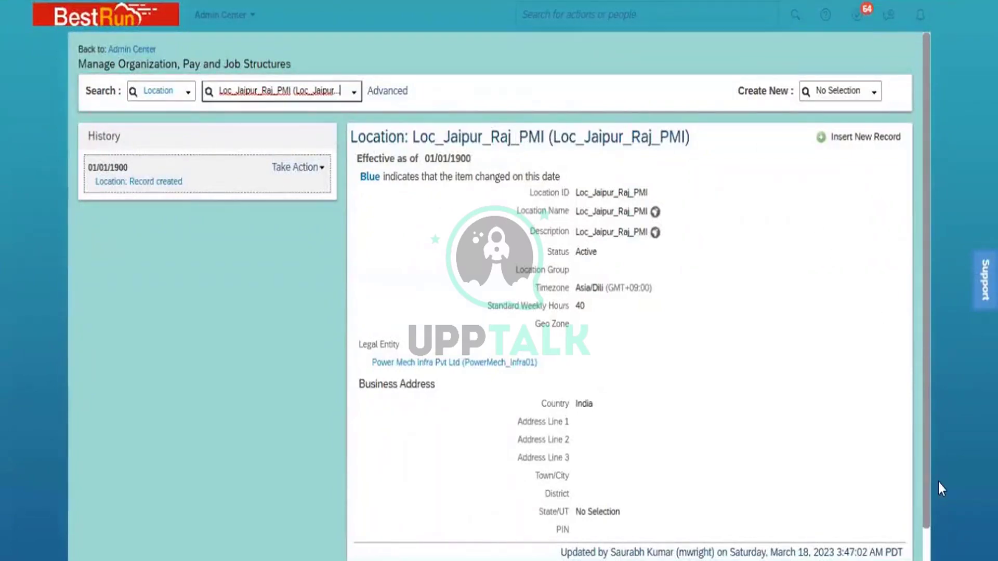
scroll(598, 540, down, 1)
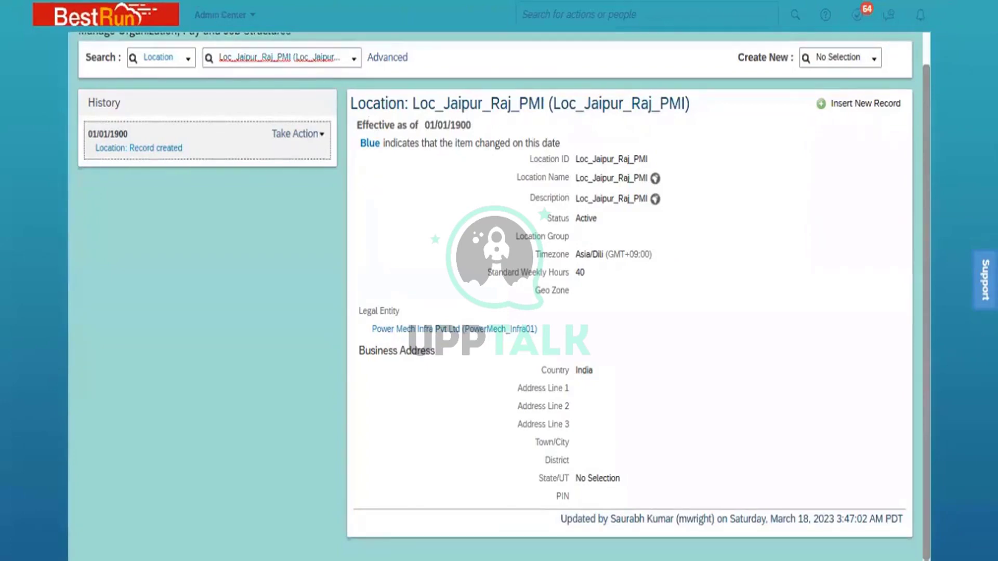
- From a fresh copy of the page, open Import Foundation Data and review the types of blank CSV template offered
right_click(113, 2)
click(164, 43)
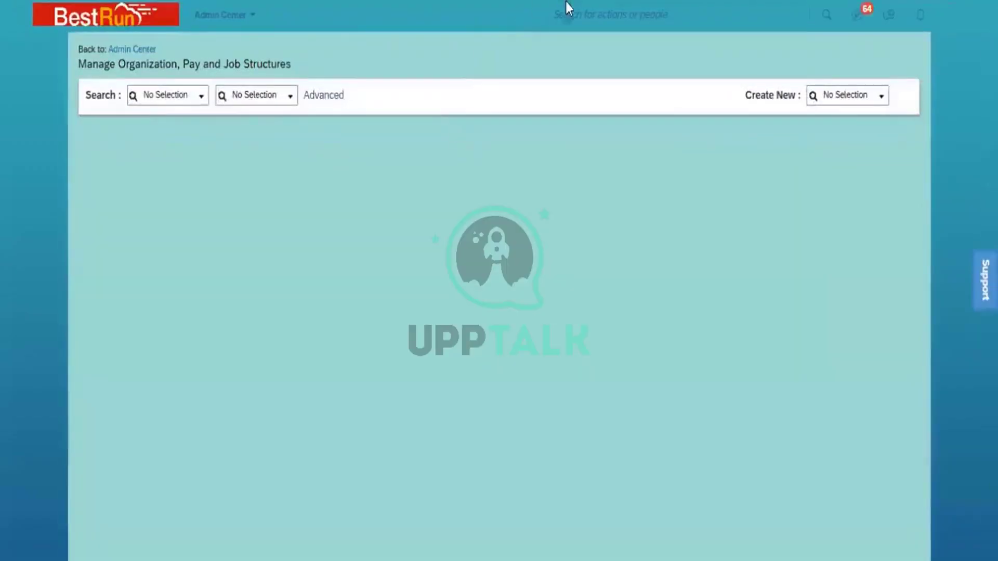
click(574, 12)
text(import)
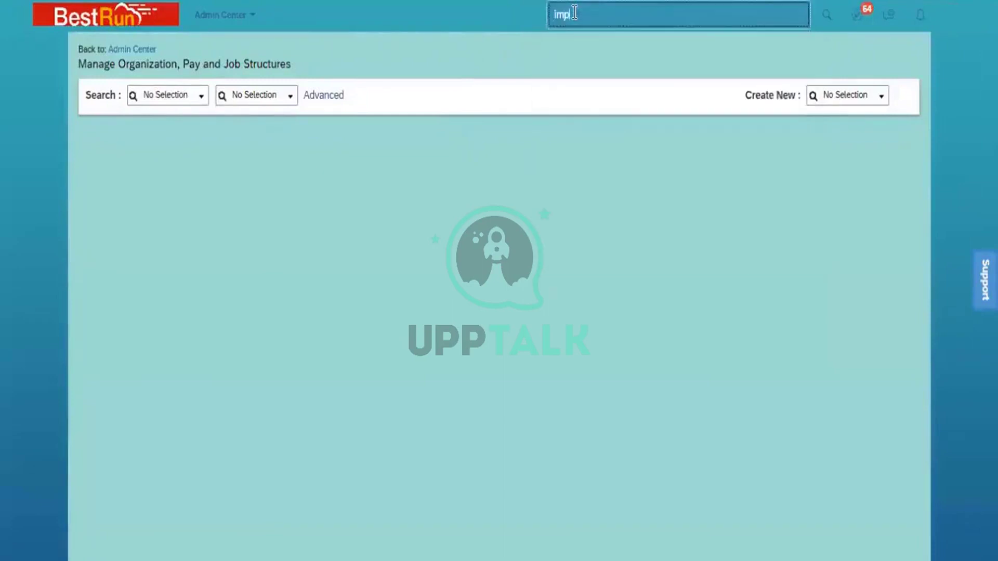
text( foundation)
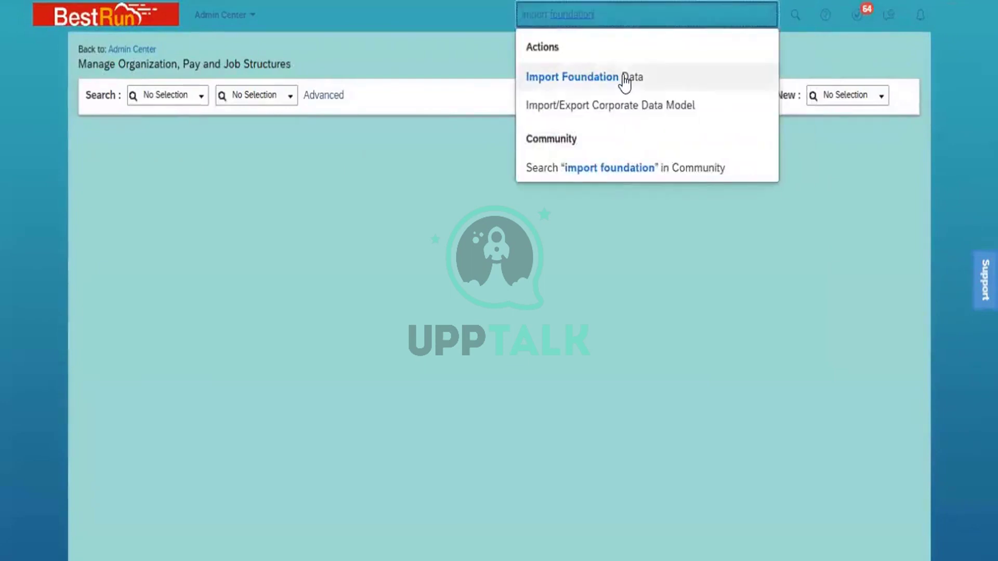
click(626, 78)
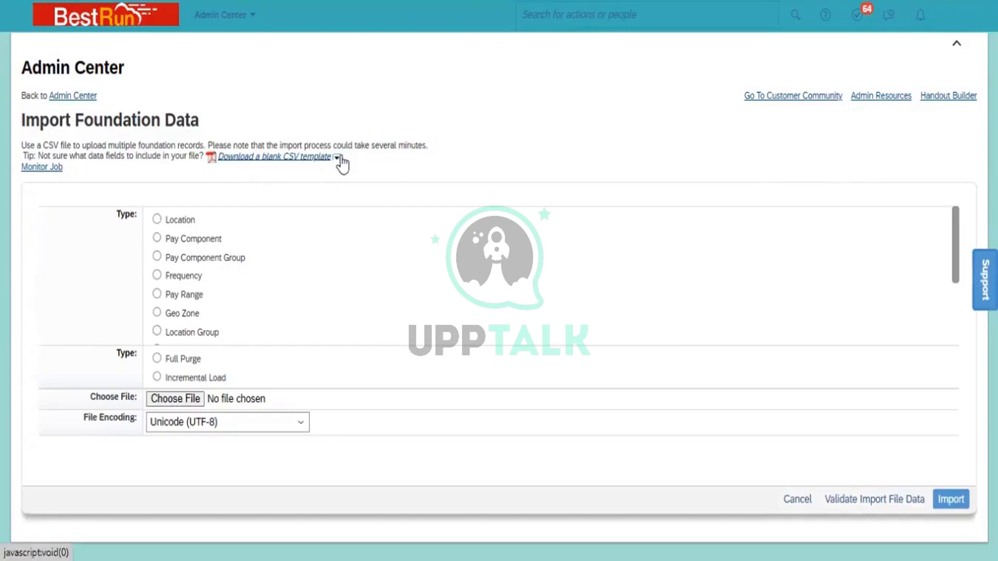
click(338, 158)
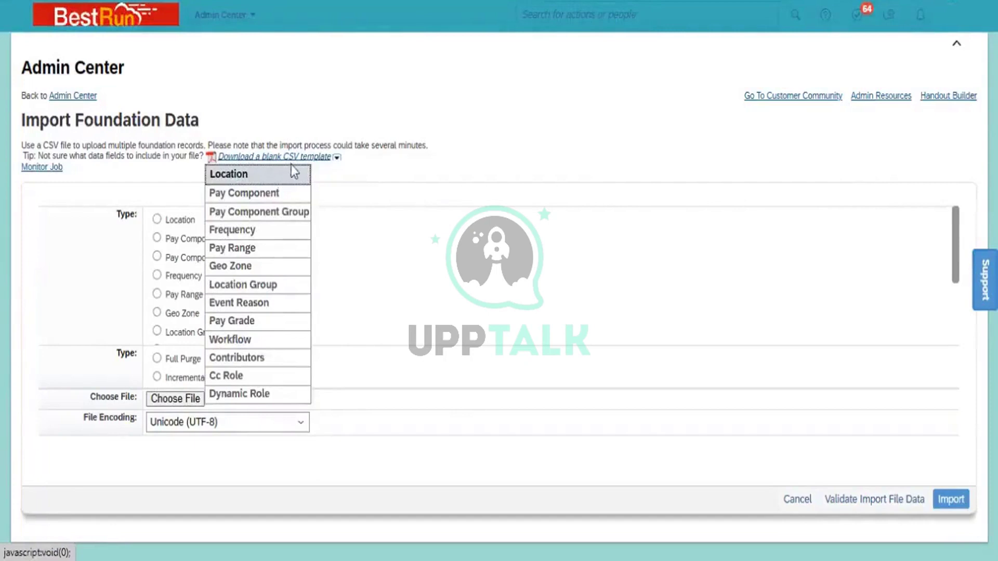
click(382, 177)
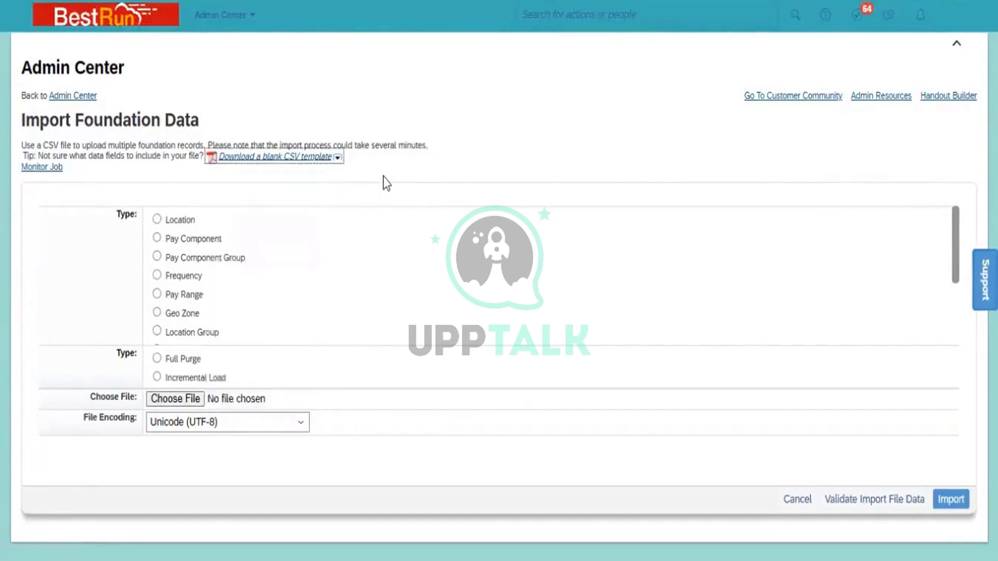